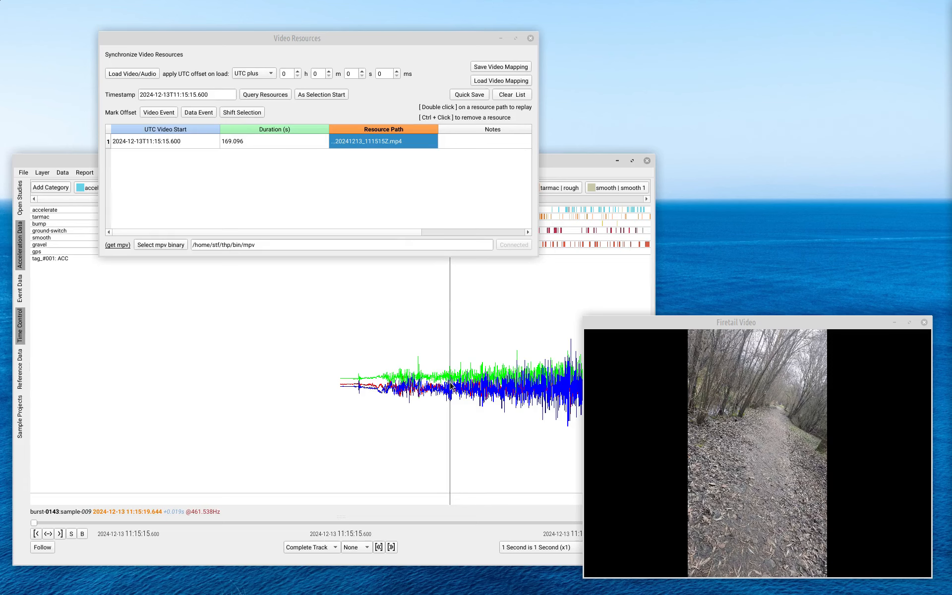
# Step: Set the loaded video's UTC start to the current acceleration timestamp as the selection start
pyautogui.click(169, 142)
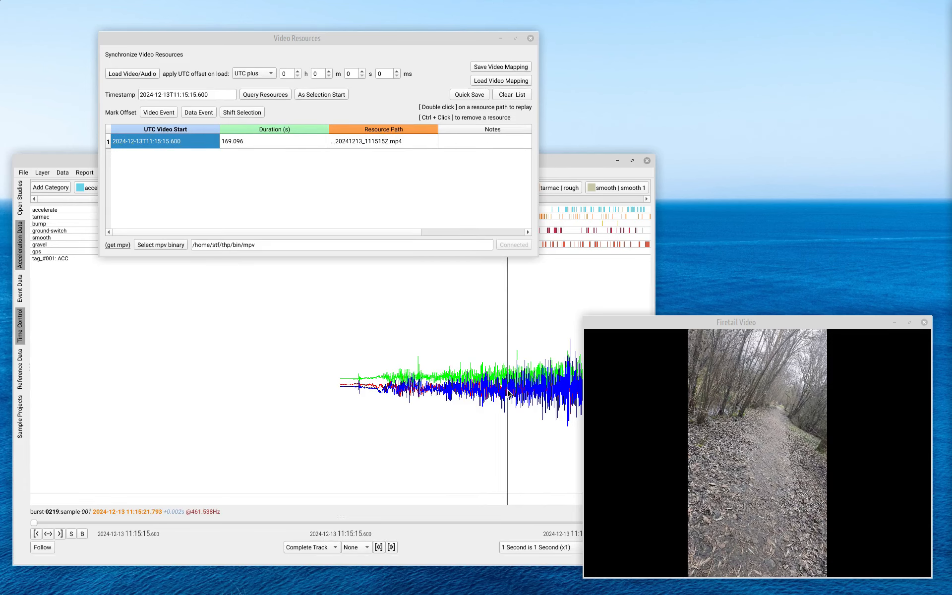
pyautogui.moveTo(510, 394); pyautogui.dragTo(359, 391)
pyautogui.moveTo(421, 38); pyautogui.dragTo(736, 48)
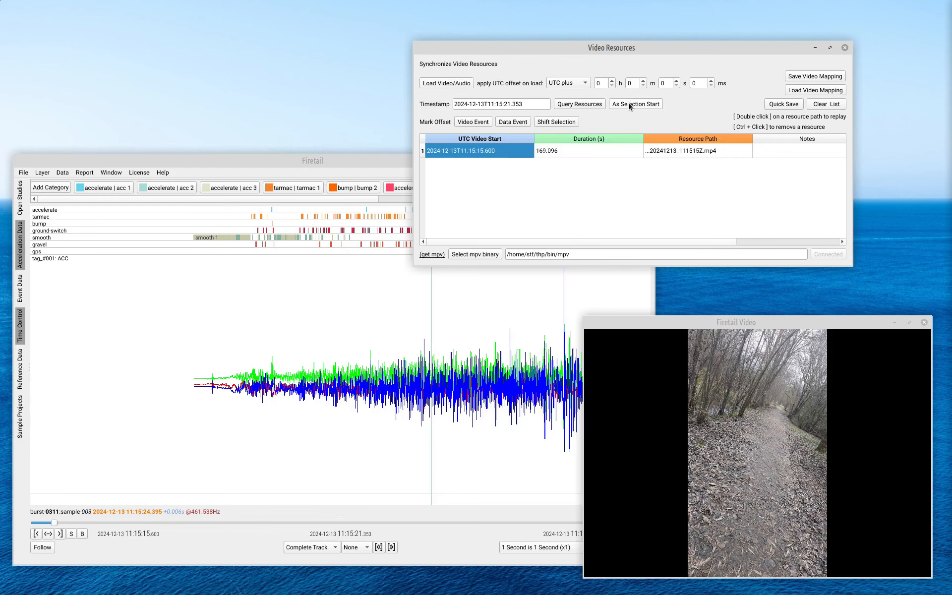
pyautogui.click(629, 104)
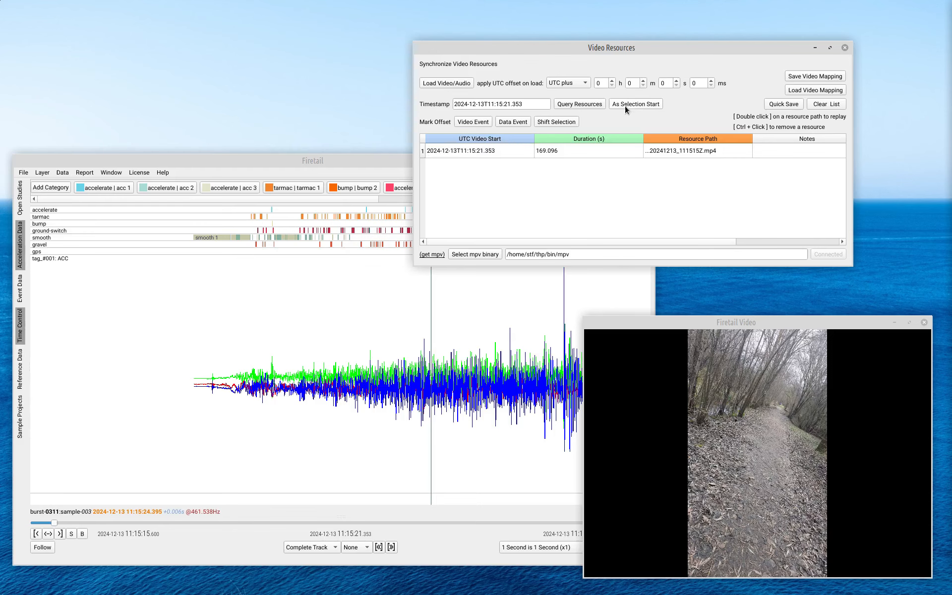
# Step: Play the video up to the moment passing the bin and mark that moment as the video event
pyautogui.moveTo(651, 325); pyautogui.dragTo(605, 316)
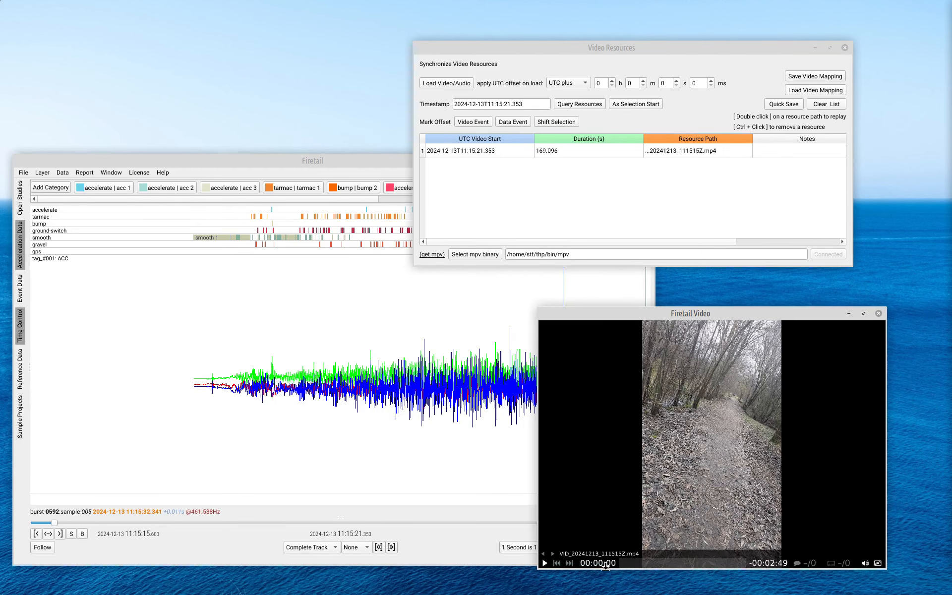
pyautogui.moveTo(627, 566)
pyautogui.click(628, 567)
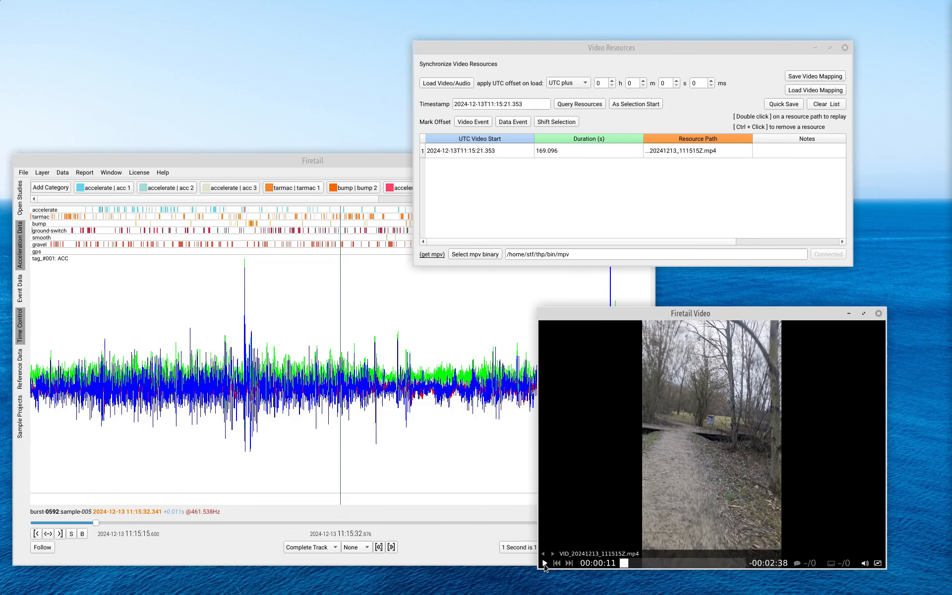
pyautogui.click(545, 564)
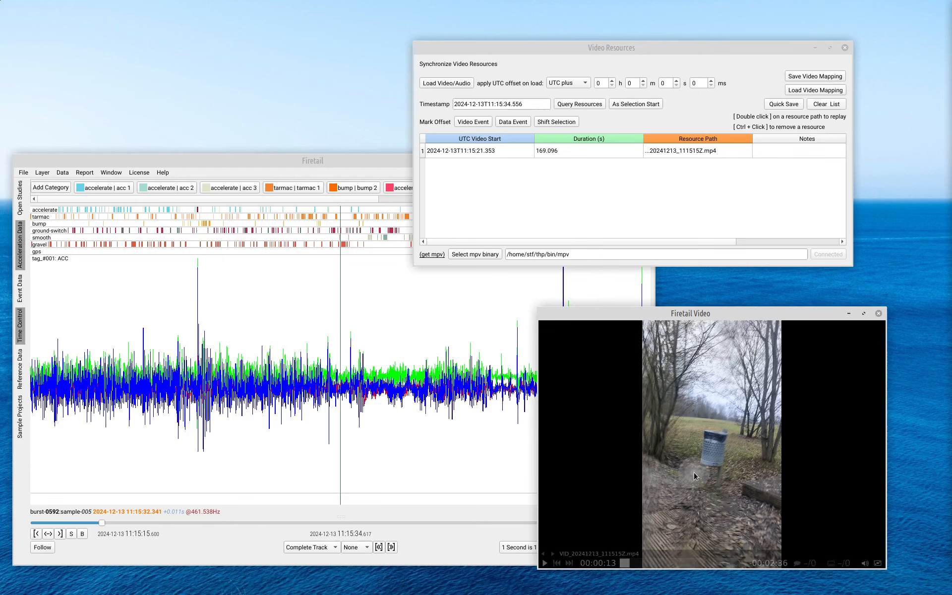
pyautogui.click(479, 127)
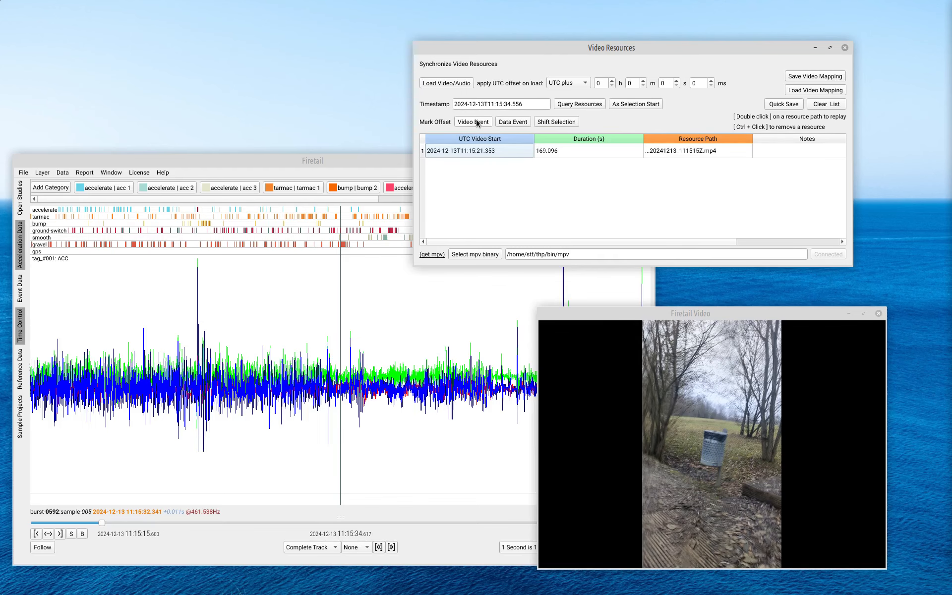
# Step: Mark the sharp acceleration spike as the data event and shift the selected video by the resulting offset
pyautogui.moveTo(196, 372); pyautogui.dragTo(346, 384)
pyautogui.scroll(5, 347, 384)
pyautogui.scroll(6, 348, 387)
pyautogui.doubleClick(310, 386)
pyautogui.click(513, 122)
pyautogui.click(484, 151)
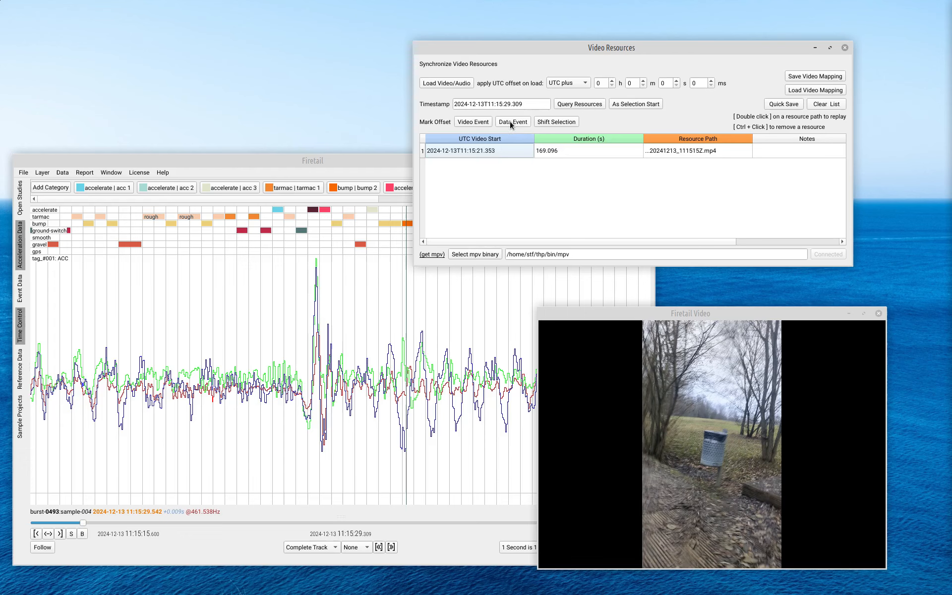
pyautogui.click(553, 122)
# Step: Replay the video resource from its path and start playback to check the alignment
pyautogui.doubleClick(661, 151)
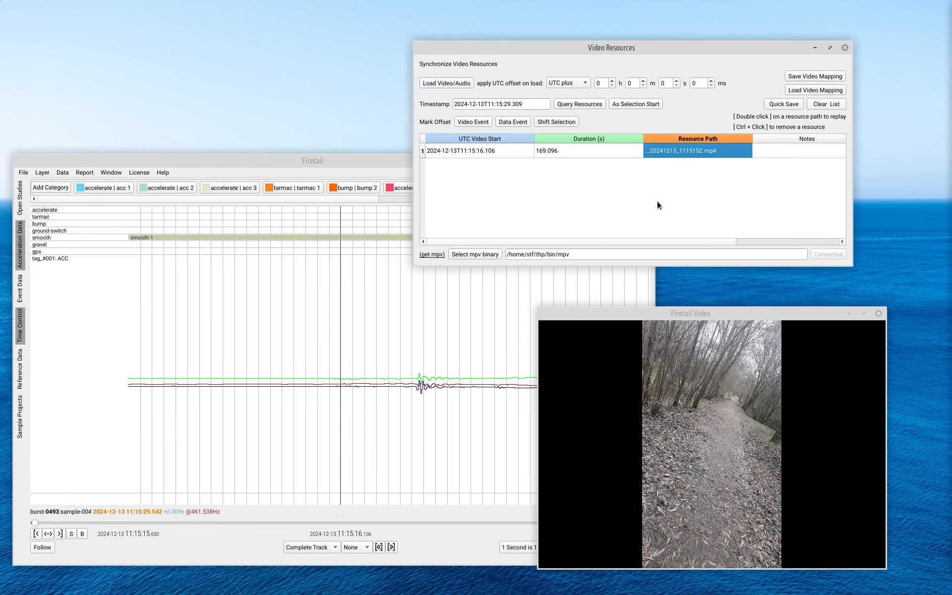
pyautogui.moveTo(595, 555)
pyautogui.click(546, 563)
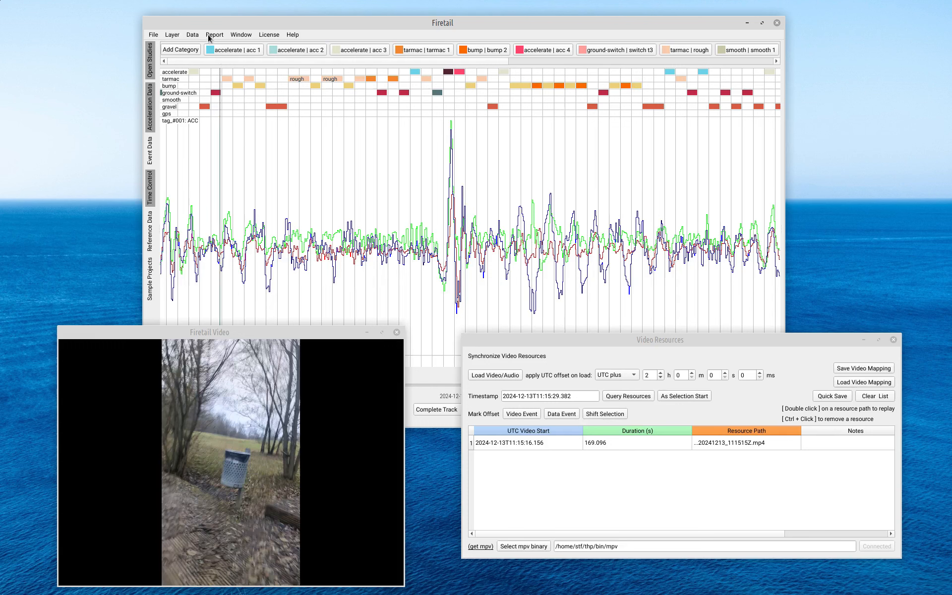
# Step: Examine the acceleration signal by zooming out over the whole track and back in on a spike
pyautogui.click(193, 35)
pyautogui.click(192, 35)
pyautogui.moveTo(463, 214); pyautogui.dragTo(305, 219)
pyautogui.scroll(-2, 220, 214)
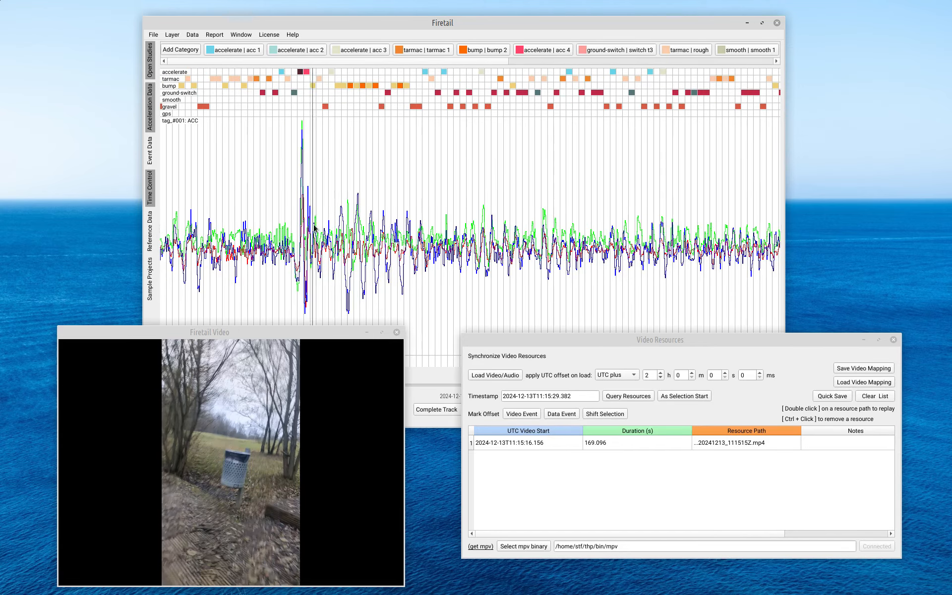
pyautogui.scroll(-3, 417, 237)
pyautogui.scroll(-3, 417, 237)
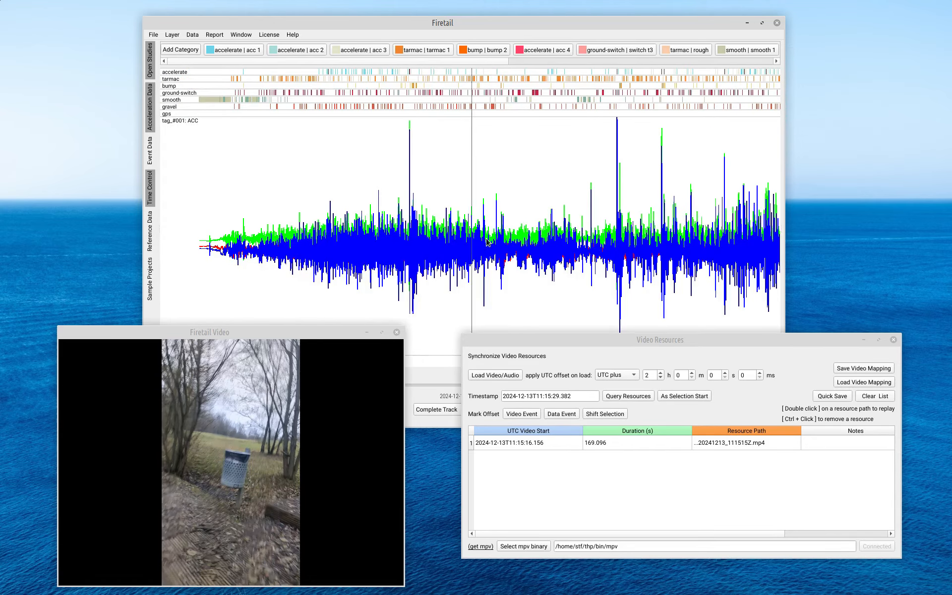
pyautogui.moveTo(601, 241); pyautogui.dragTo(518, 242)
pyautogui.scroll(3, 535, 243)
pyautogui.scroll(8, 534, 242)
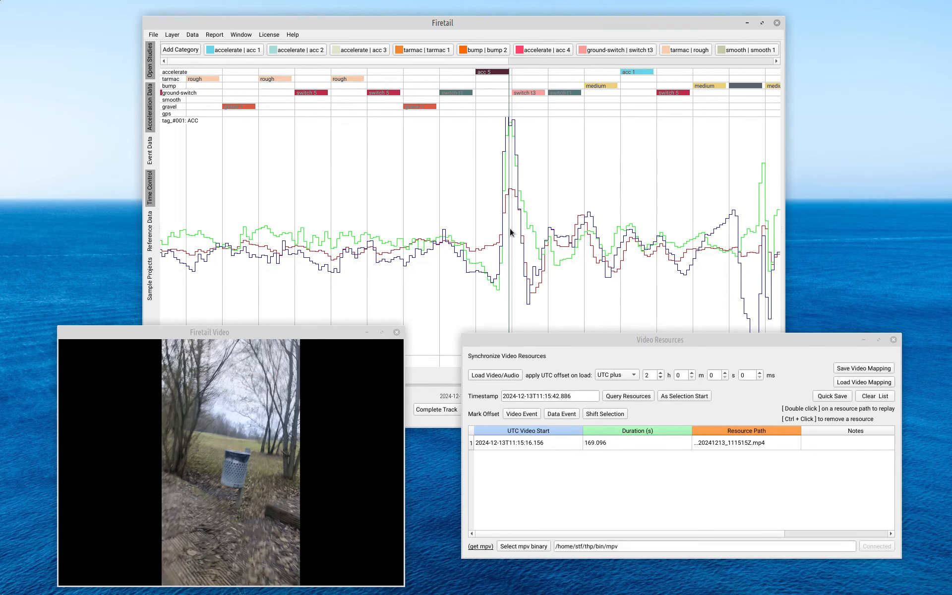
# Step: Enlarge the video window and reposition the Video Resources dialog beside the plot
pyautogui.moveTo(310, 332); pyautogui.dragTo(275, 233)
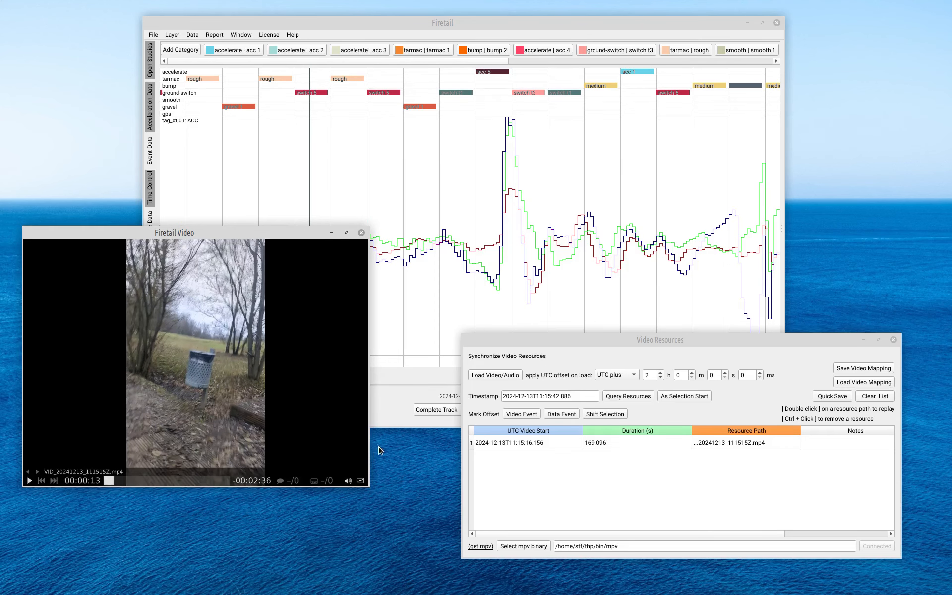
pyautogui.moveTo(367, 486); pyautogui.dragTo(449, 544)
pyautogui.click(568, 389)
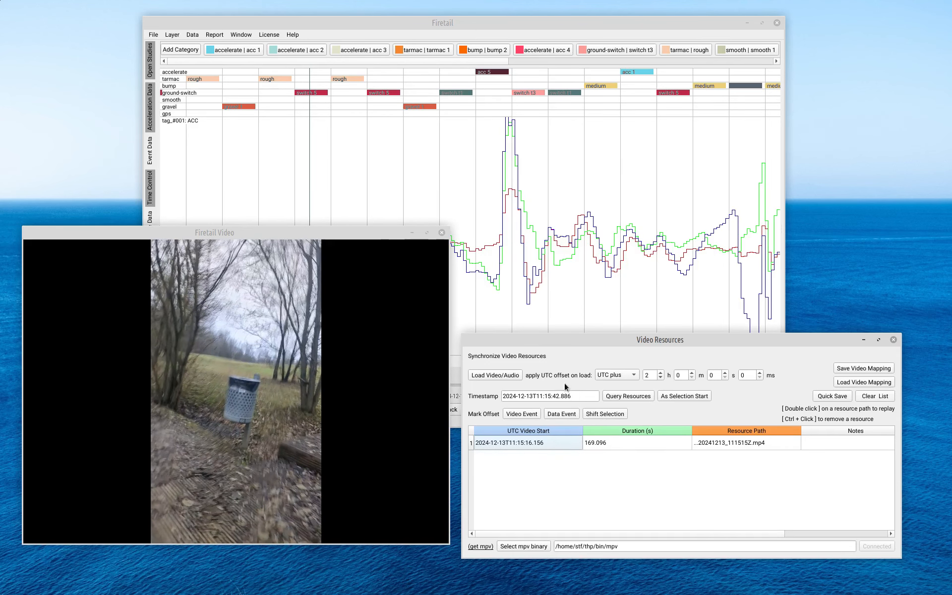
pyautogui.moveTo(558, 340); pyautogui.dragTo(595, 368)
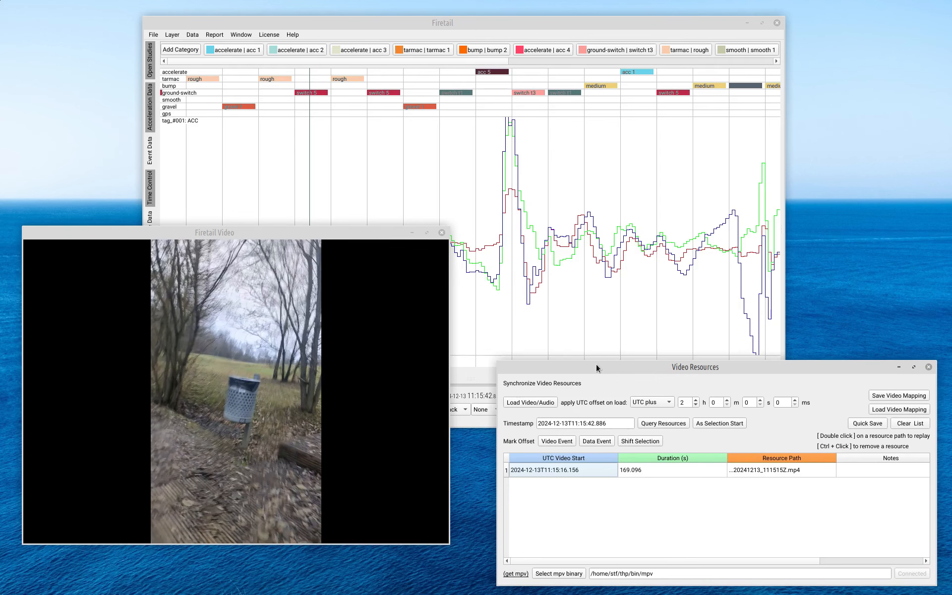
pyautogui.moveTo(596, 366); pyautogui.dragTo(594, 354)
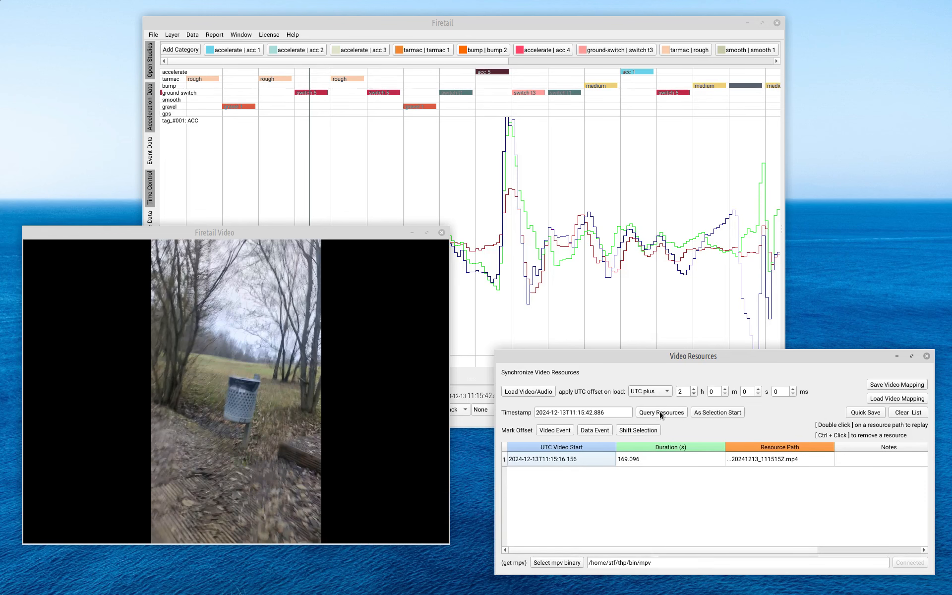
# Step: Query the video resources at the current timestamp and play the track alongside the video
pyautogui.click(660, 412)
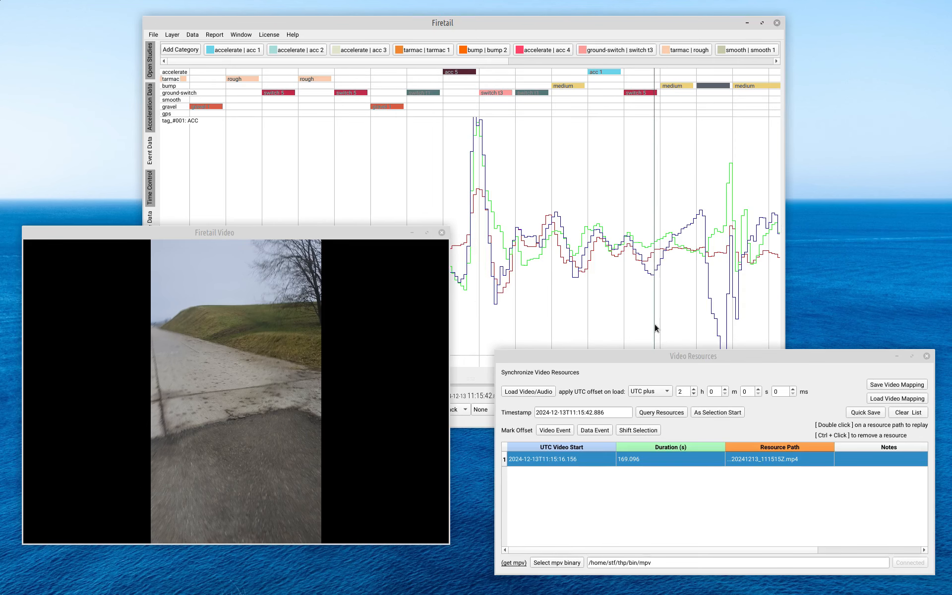
pyautogui.moveTo(528, 22); pyautogui.dragTo(626, 26)
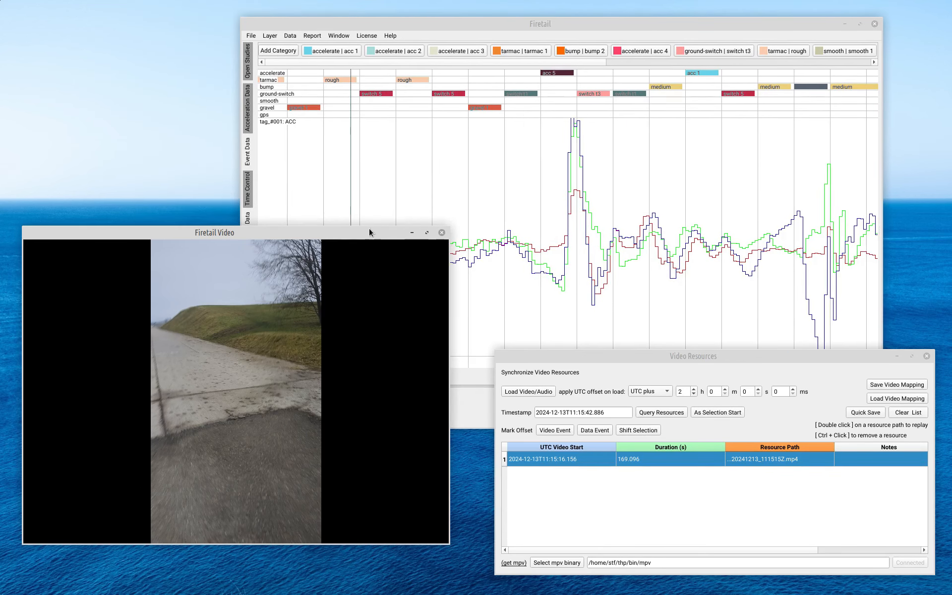
pyautogui.moveTo(369, 228); pyautogui.dragTo(369, 276)
pyautogui.moveTo(469, 36); pyautogui.dragTo(477, 33)
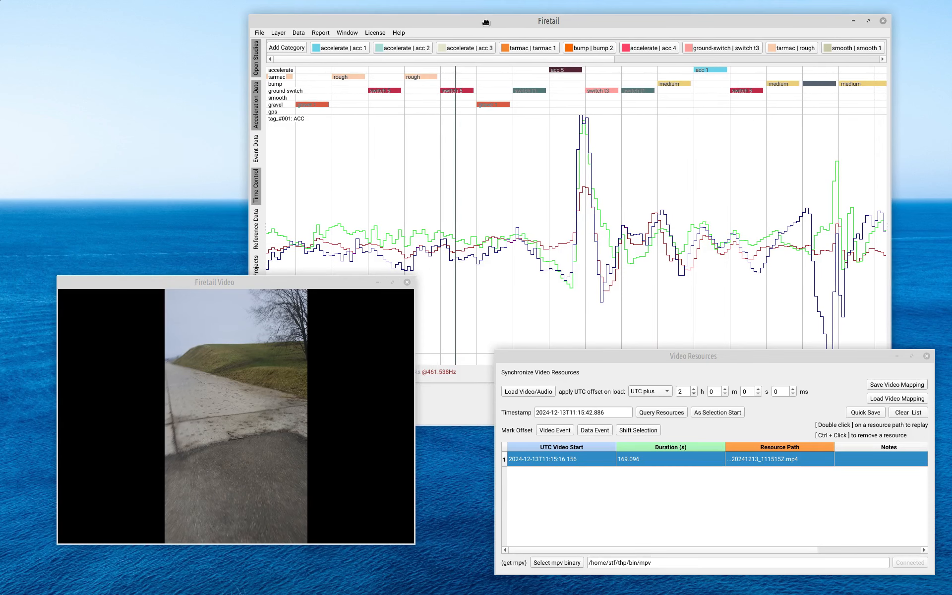
pyautogui.moveTo(776, 357); pyautogui.dragTo(731, 420)
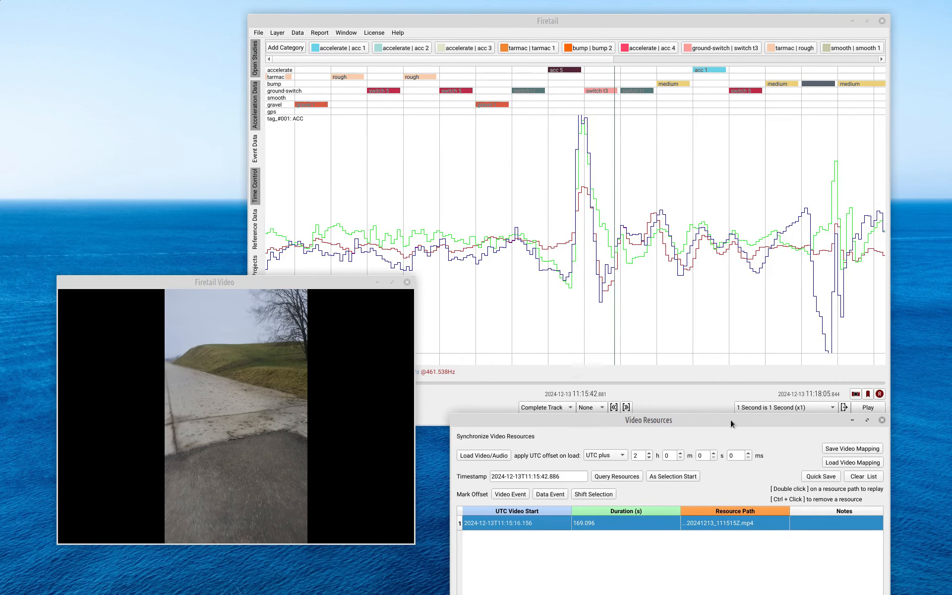
pyautogui.click(869, 407)
pyautogui.click(868, 407)
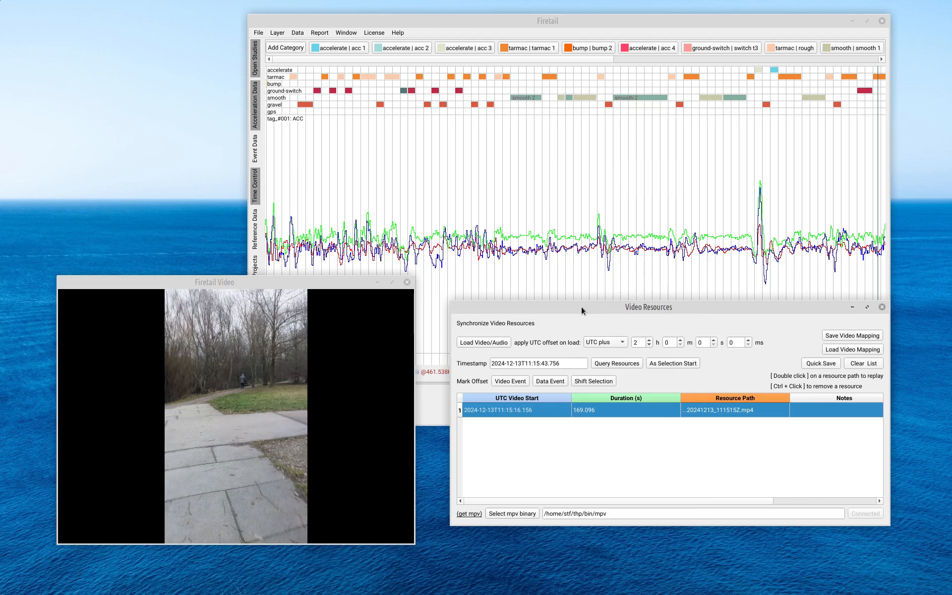
# Step: Clear all entries from the video resource list
pyautogui.moveTo(581, 307); pyautogui.dragTo(566, 294)
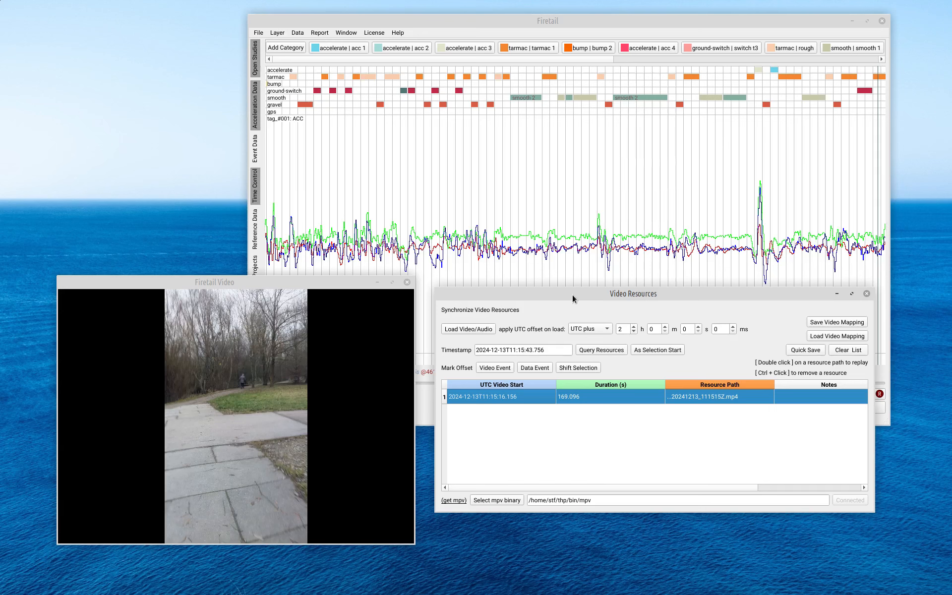
pyautogui.moveTo(344, 324); pyautogui.dragTo(319, 290)
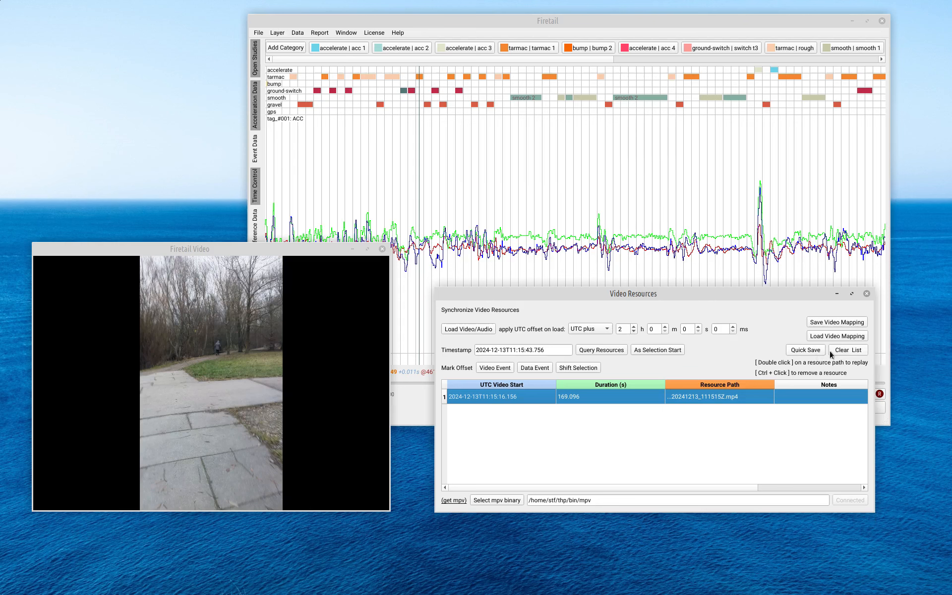
pyautogui.click(849, 351)
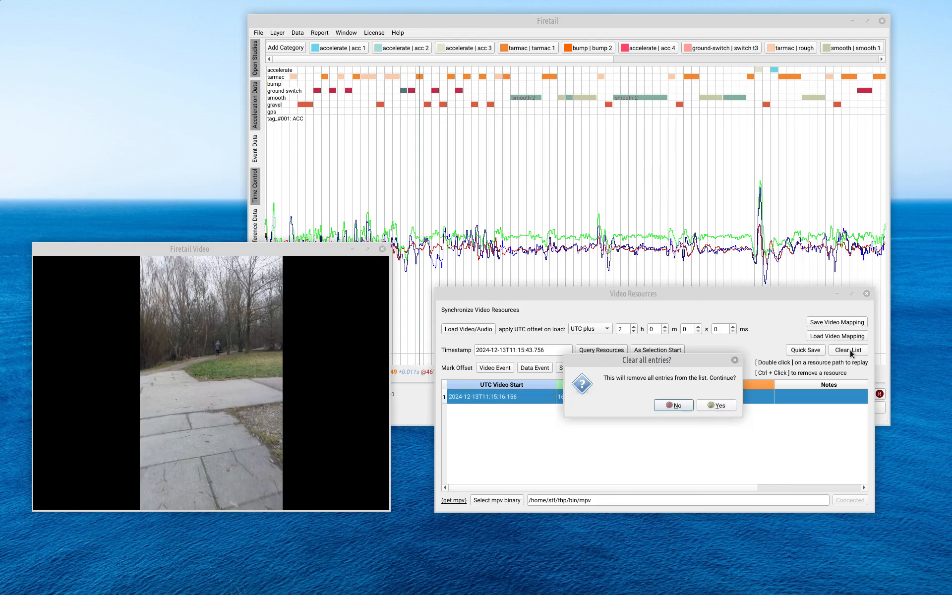
pyautogui.click(717, 405)
# Step: Load the six clips VID_20241213_111515Z-part-000 through part-005 as video resources
pyautogui.click(453, 330)
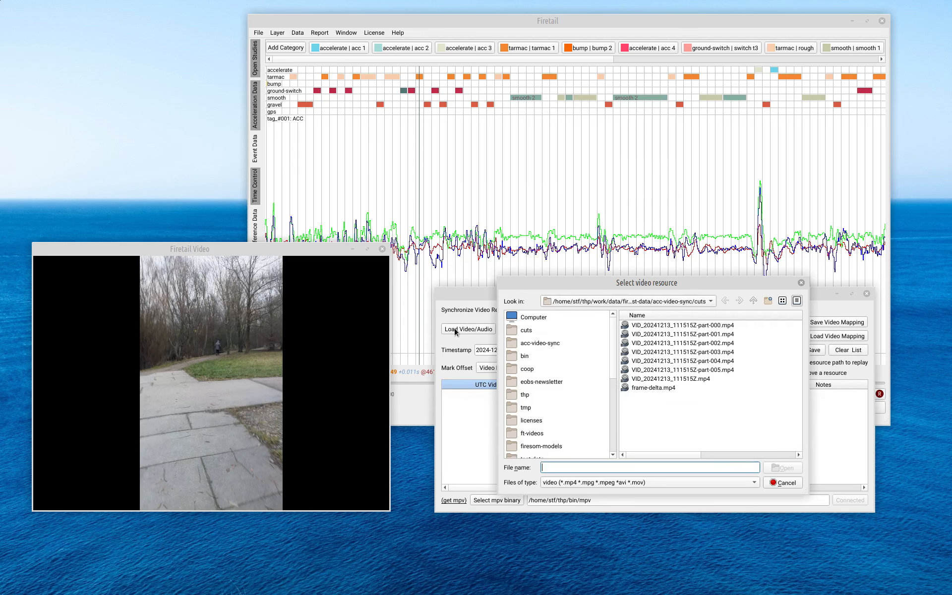
pyautogui.click(667, 327)
pyautogui.keyDown('shift'); pyautogui.click(674, 371); pyautogui.keyUp('shift')
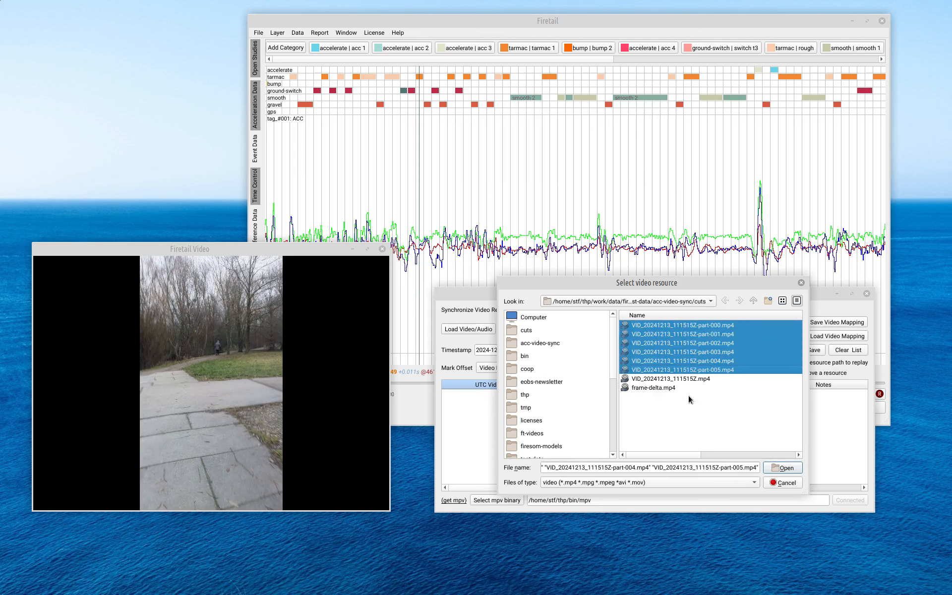
pyautogui.click(782, 468)
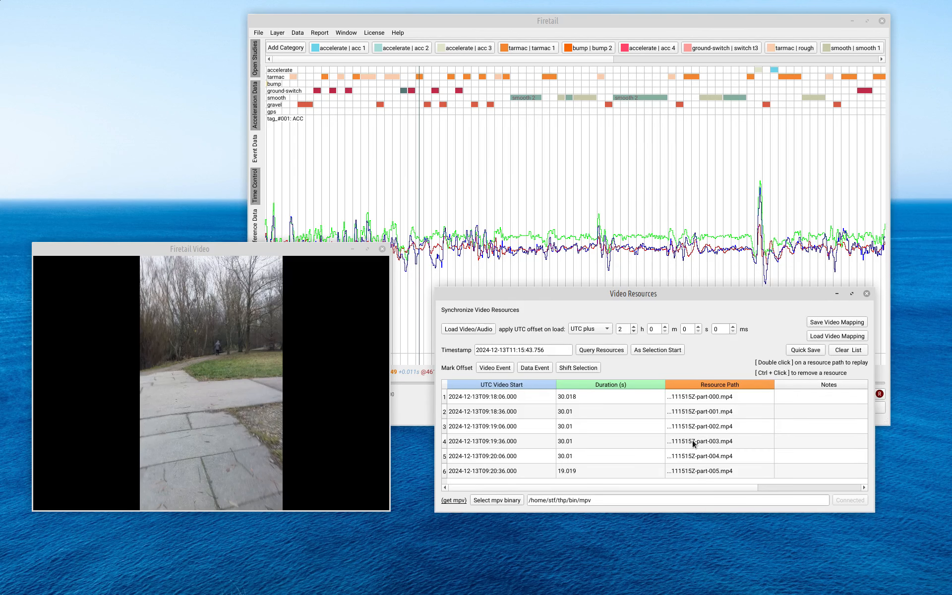
# Step: Move the playback position back to the start of the track and rearrange the windows
pyautogui.moveTo(613, 291); pyautogui.dragTo(614, 275)
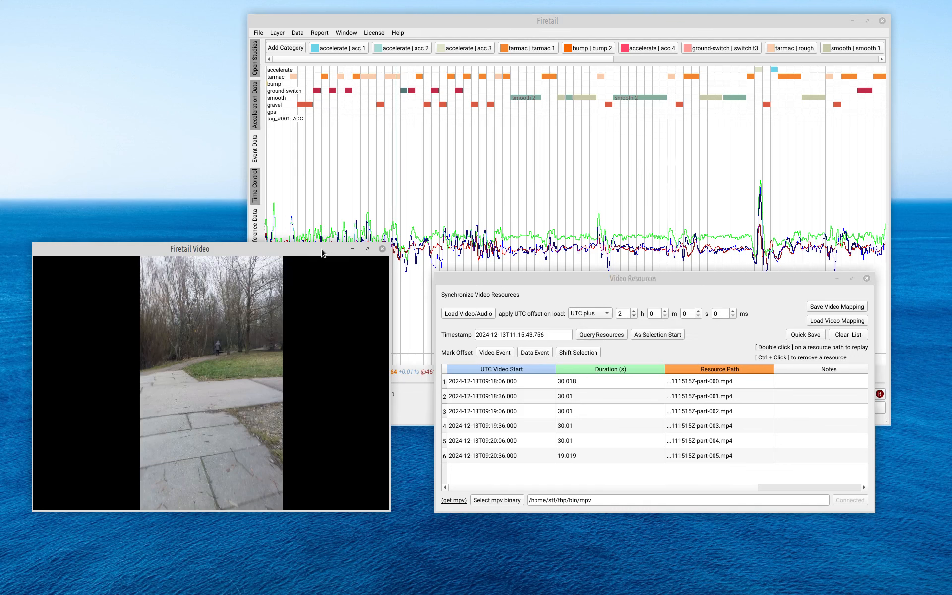
pyautogui.moveTo(322, 251); pyautogui.dragTo(134, 246)
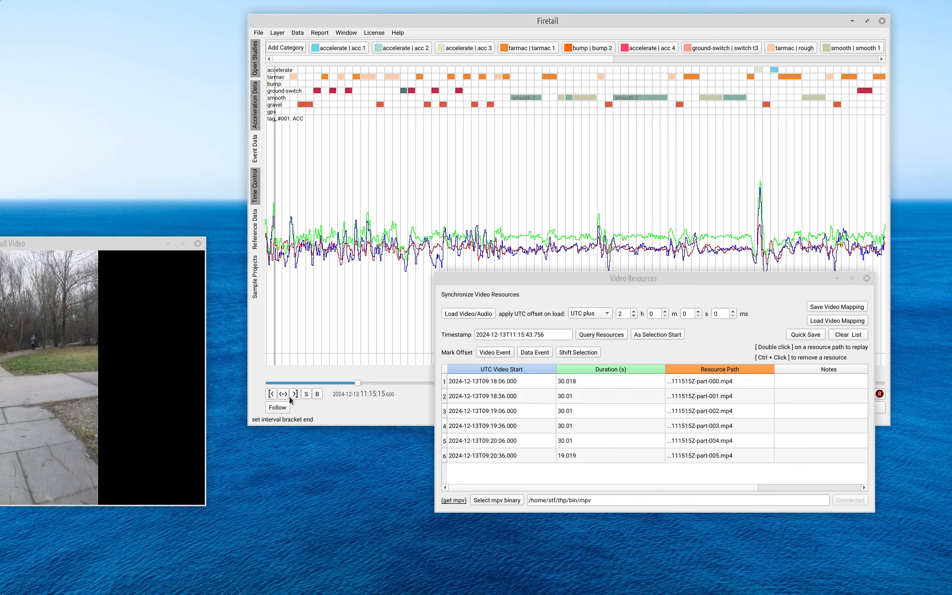
pyautogui.moveTo(357, 383); pyautogui.dragTo(257, 385)
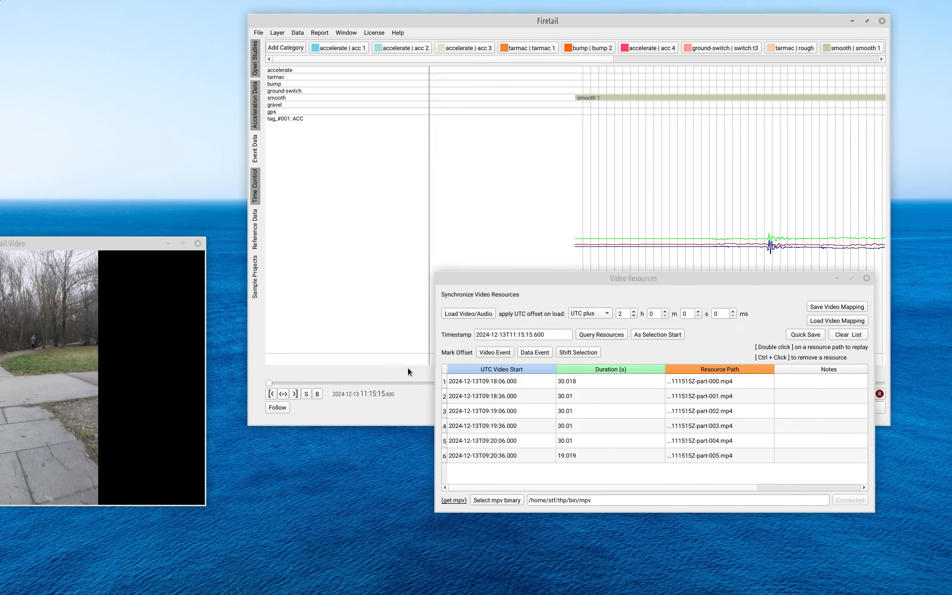
pyautogui.moveTo(553, 278); pyautogui.dragTo(366, 321)
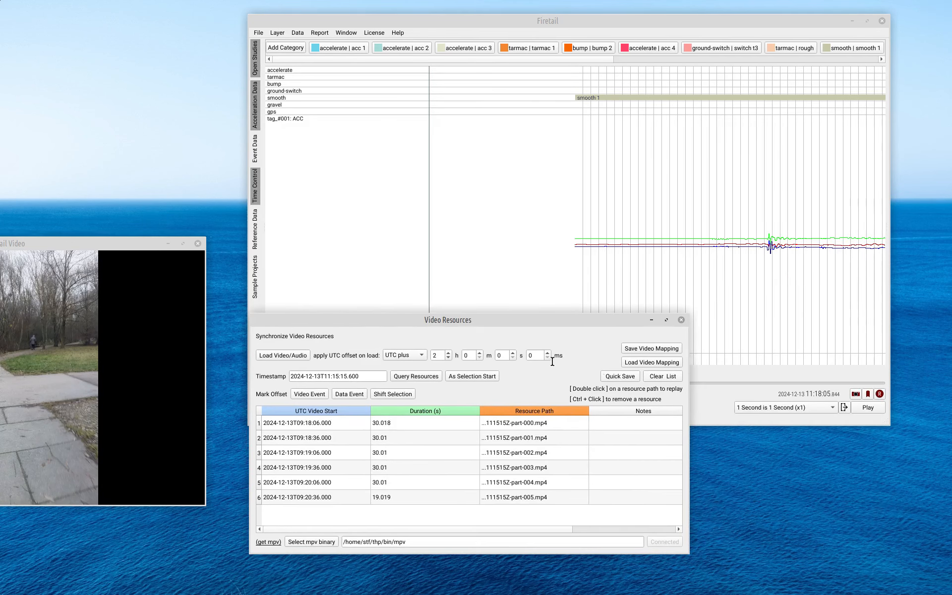
pyautogui.click(802, 389)
pyautogui.moveTo(496, 320); pyautogui.dragTo(519, 310)
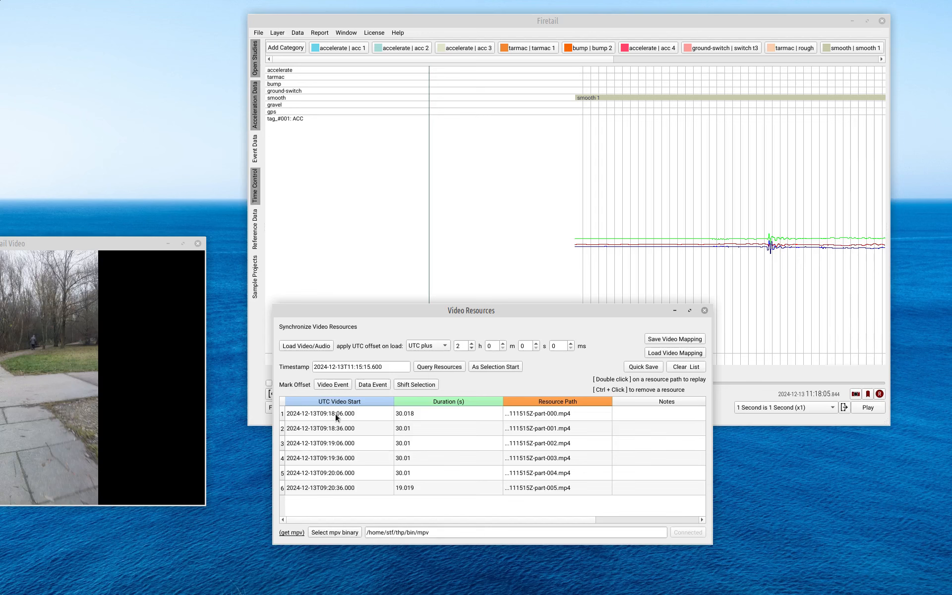
# Step: Copy the first part's UTC video start time
pyautogui.doubleClick(335, 413)
pyautogui.rightClick(329, 412)
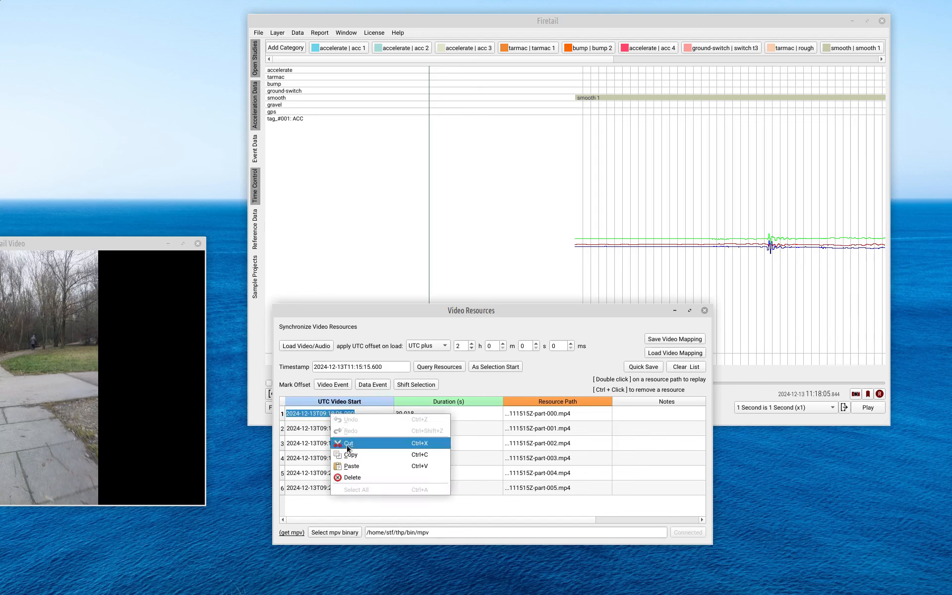
pyautogui.click(363, 454)
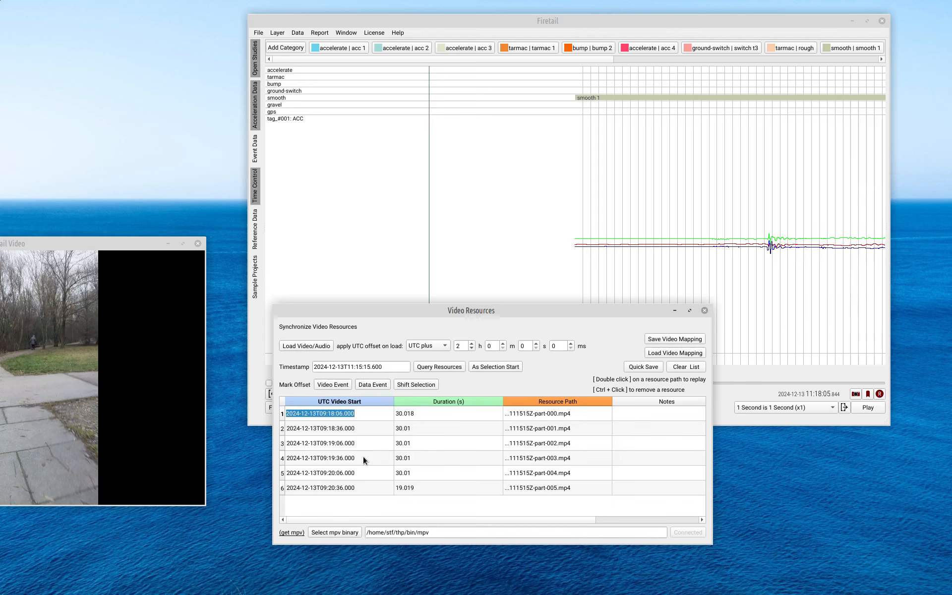
# Step: Paste the copied video start time into the timestamp field
pyautogui.tripleClick(367, 367)
pyautogui.rightClick(358, 368)
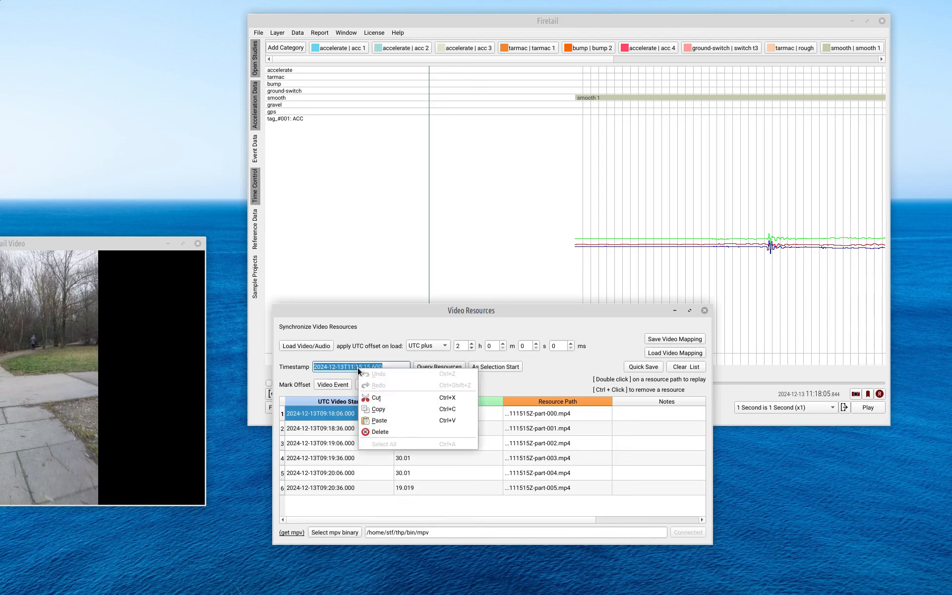
pyautogui.click(380, 421)
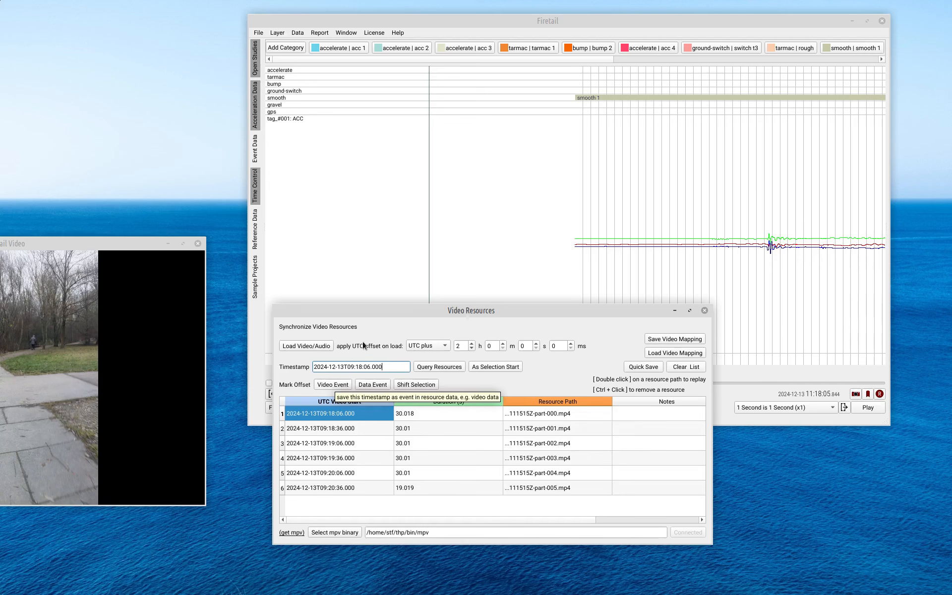
# Step: Set the timestamp to the track start and shift all six video start times so the first clip begins at 2024-12-13T11:15:15.600
pyautogui.moveTo(381, 311); pyautogui.dragTo(534, 315)
pyautogui.click(269, 384)
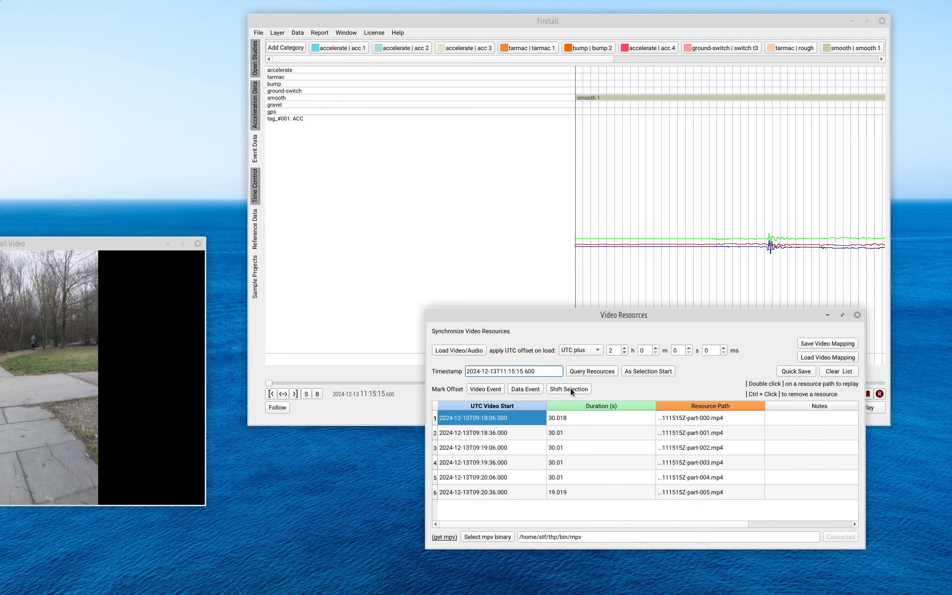
pyautogui.keyDown('shift'); pyautogui.click(485, 493); pyautogui.keyUp('shift')
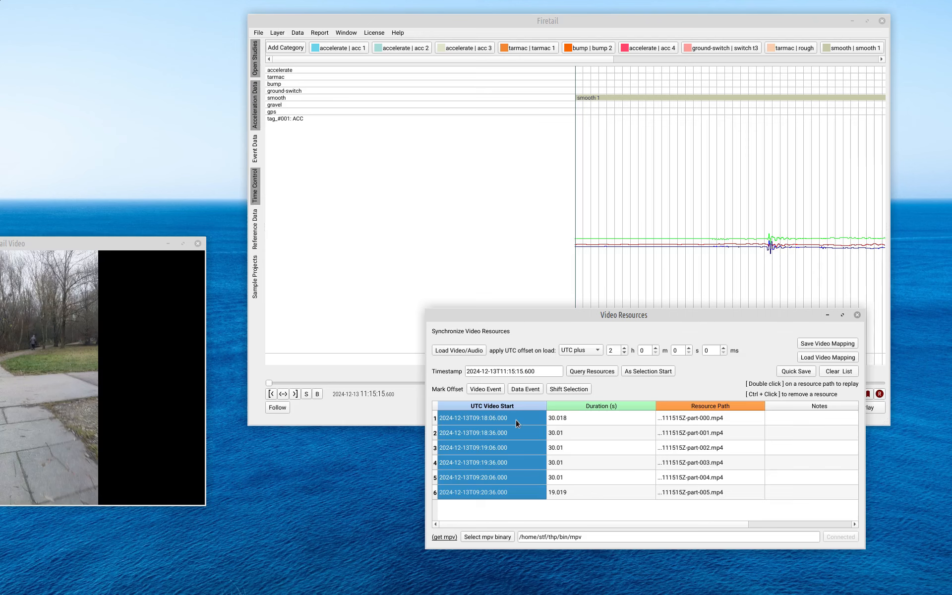
pyautogui.click(573, 389)
pyautogui.click(707, 432)
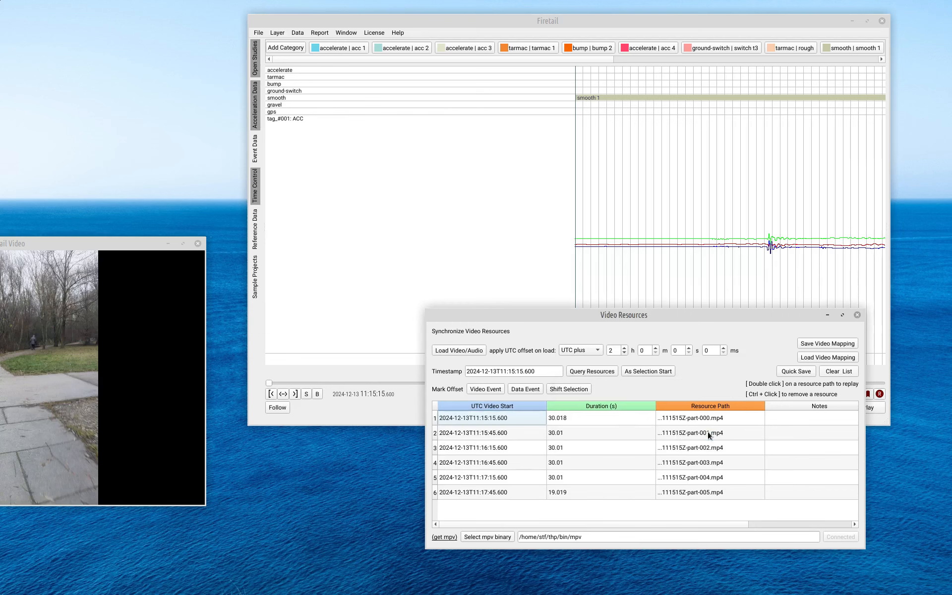
# Step: Replay the first video clip from the start of the track to check the alignment
pyautogui.click(350, 400)
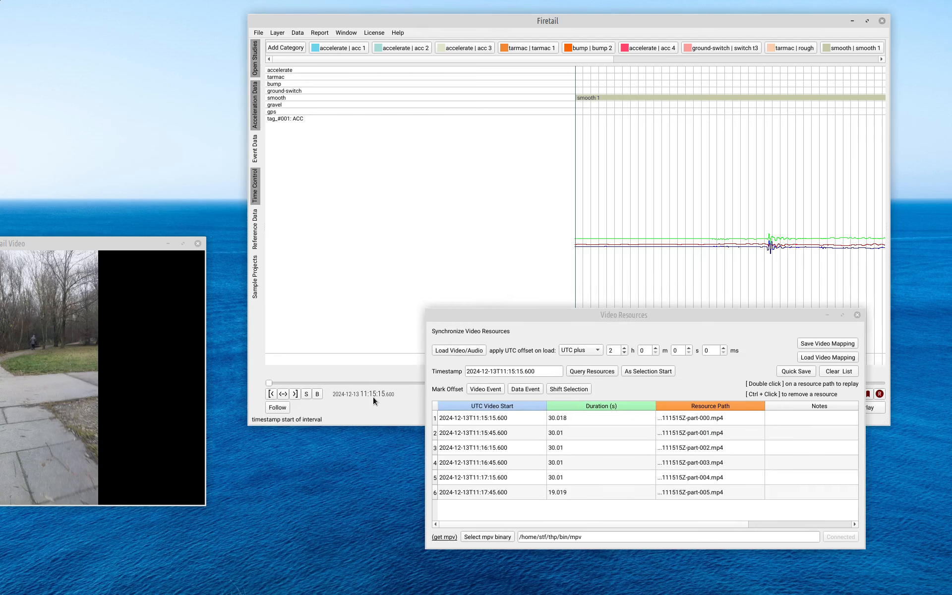
pyautogui.click(465, 418)
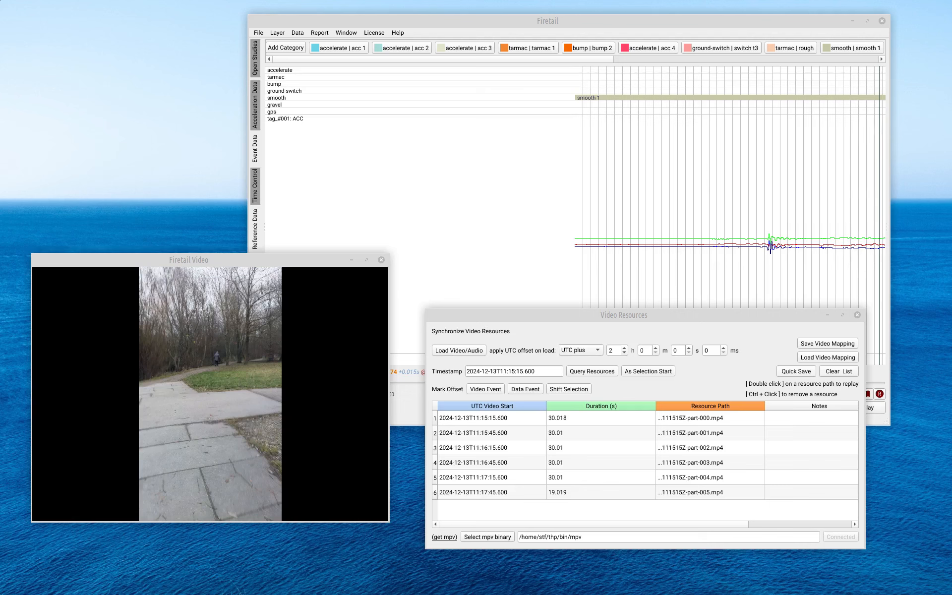
pyautogui.click(755, 317)
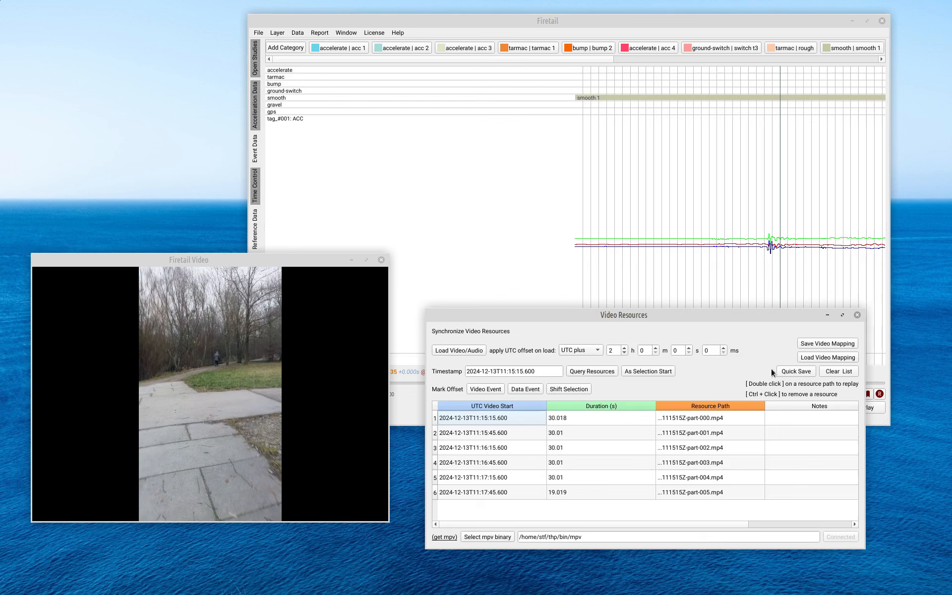
# Step: Quick-save, then save the video mapping as cut.json, replacing the existing file
pyautogui.click(792, 373)
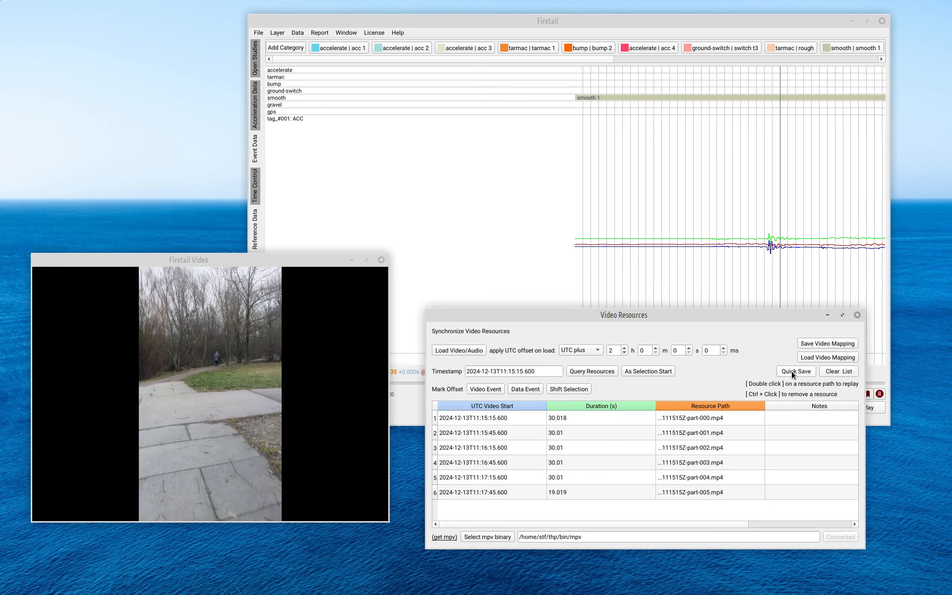
pyautogui.click(817, 342)
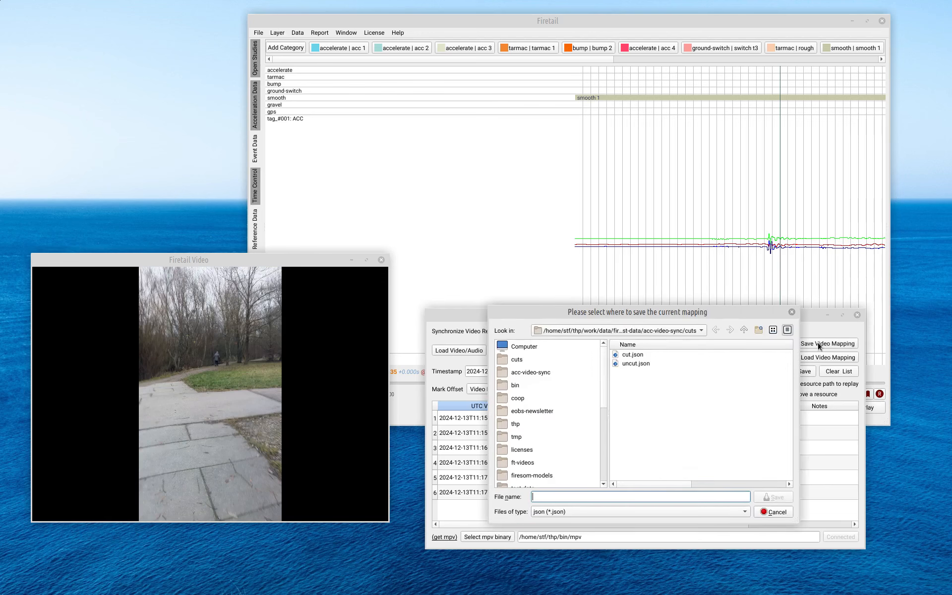
pyautogui.click(632, 356)
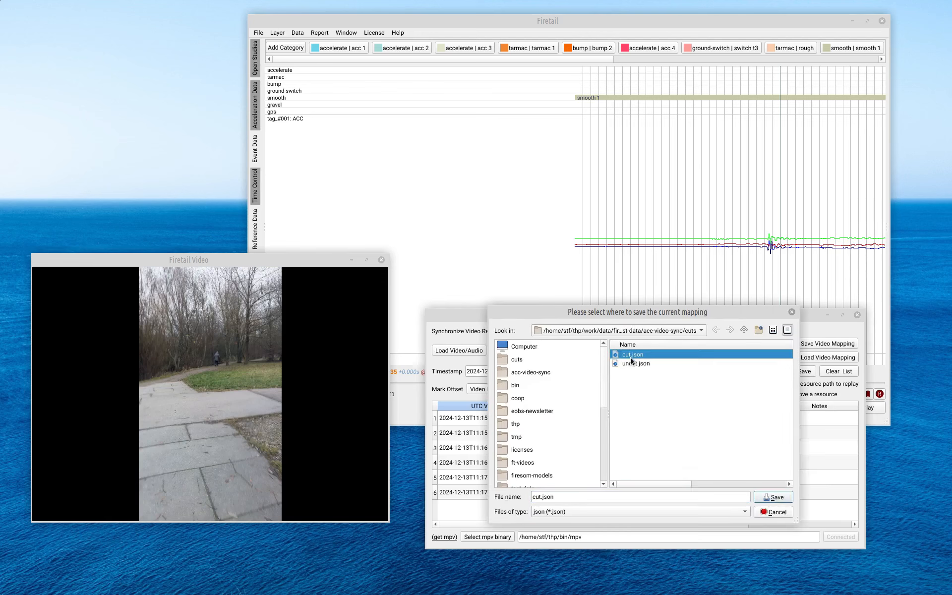
pyautogui.click(778, 496)
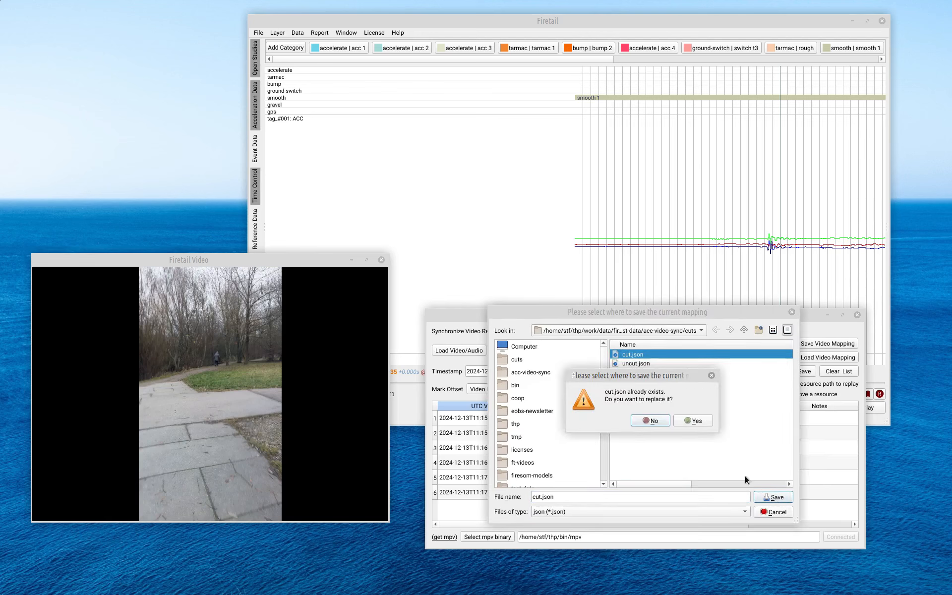
pyautogui.click(695, 419)
# Step: Clear the video resource list and reload the saved mapping cut.json
pyautogui.click(839, 371)
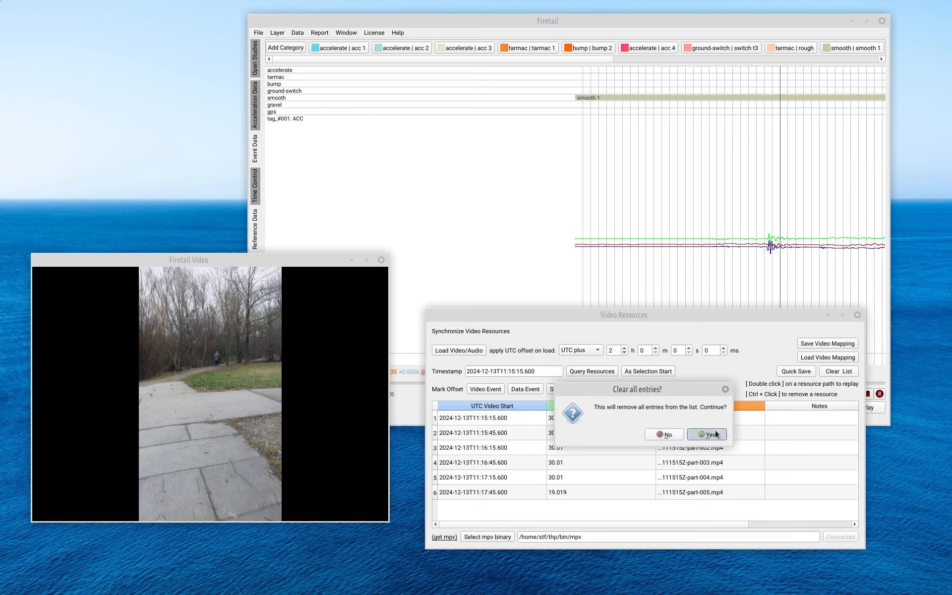
pyautogui.click(664, 434)
pyautogui.click(816, 357)
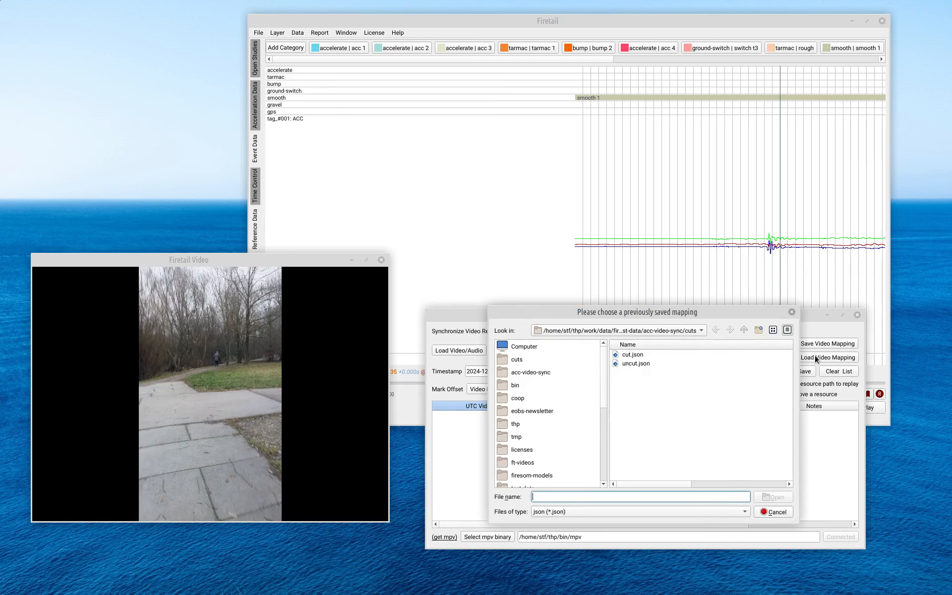
pyautogui.click(630, 354)
pyautogui.click(776, 498)
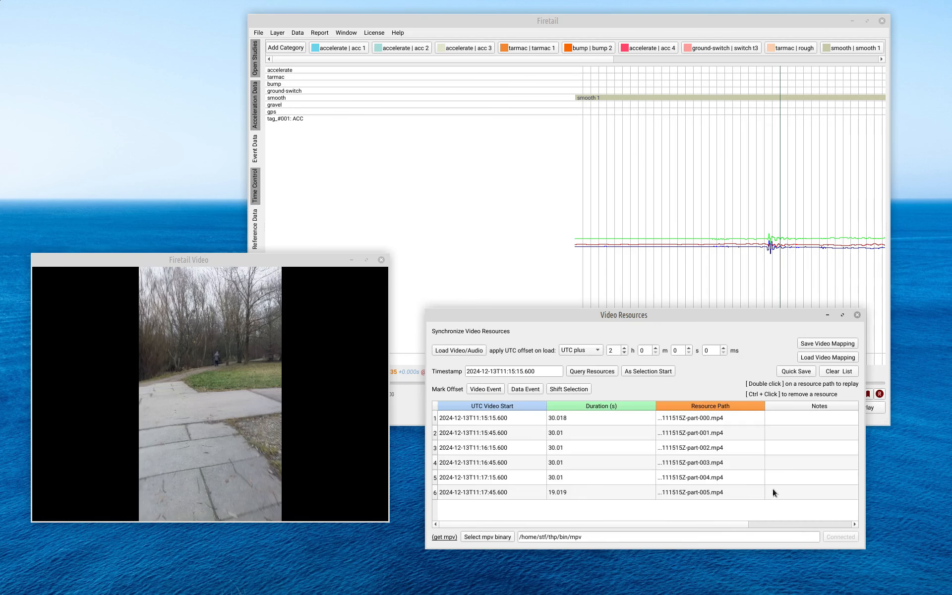